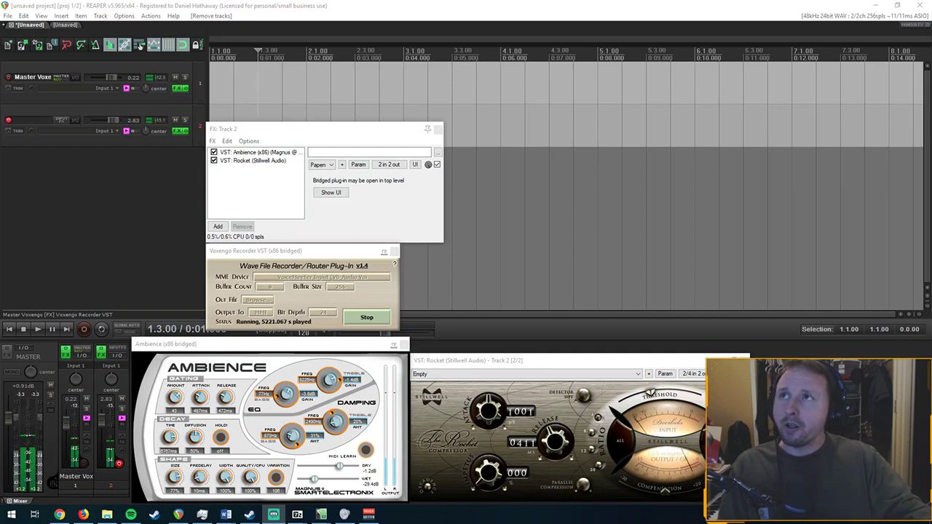
# Step: Check the Focusrite Amazon page, move the VoiceMeeter mixer aside, and glance at Streamlabs OBS
pyautogui.click(59, 514)
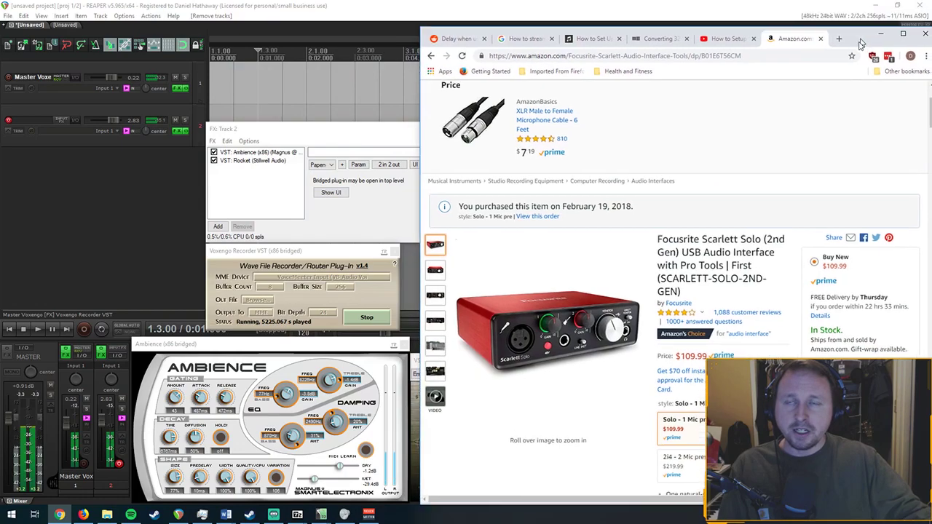
pyautogui.click(877, 4)
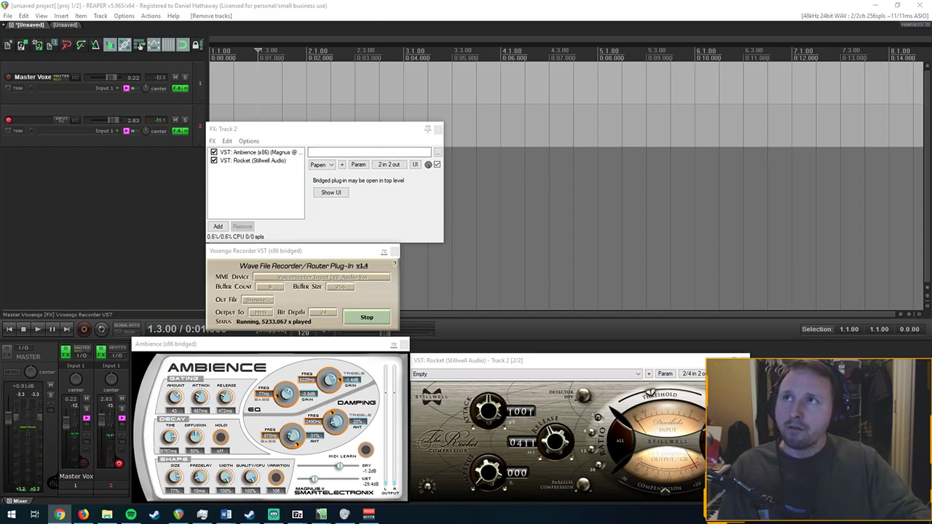
pyautogui.click(369, 515)
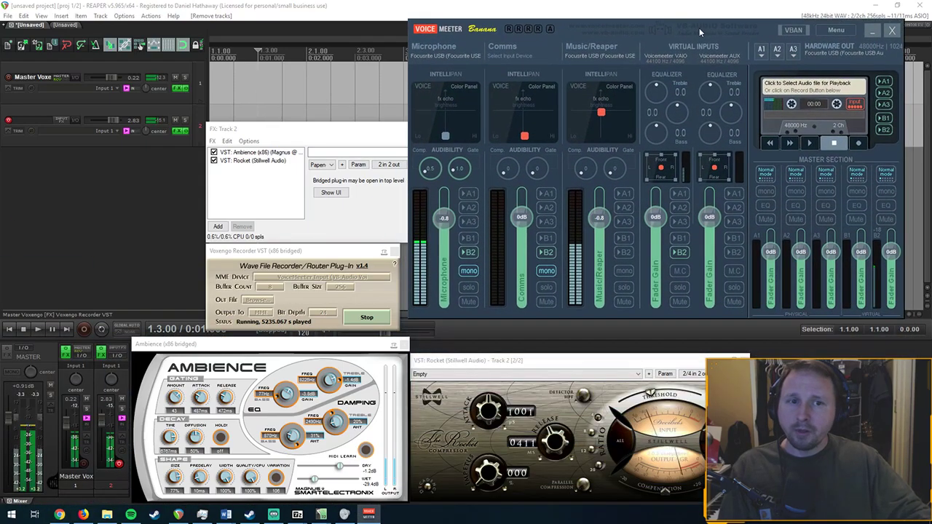
pyautogui.moveTo(698, 30); pyautogui.dragTo(698, 30)
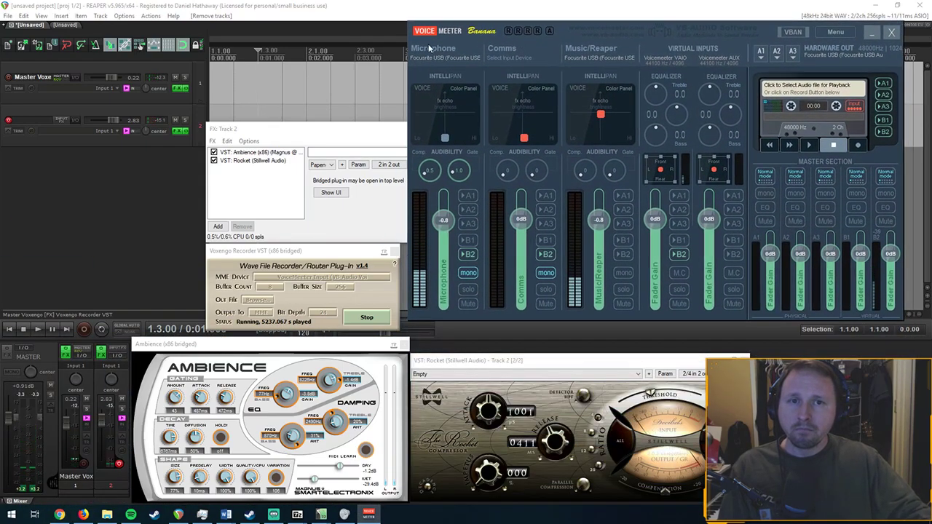
pyautogui.moveTo(593, 32); pyautogui.dragTo(117, 130)
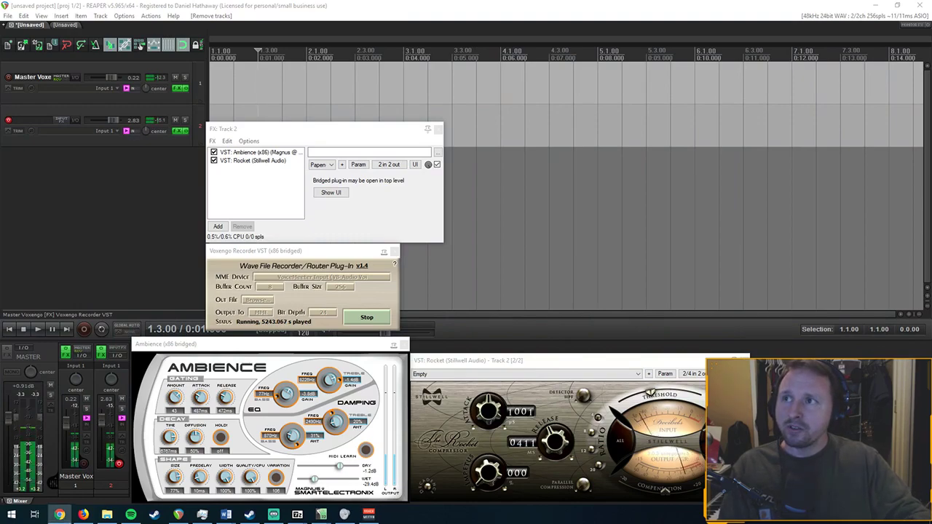
pyautogui.click(273, 514)
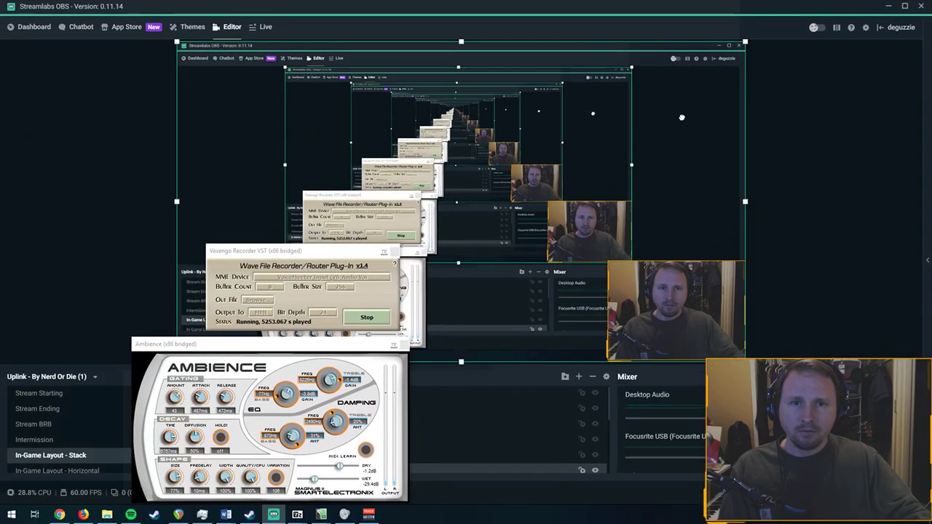
pyautogui.press('super+Down')
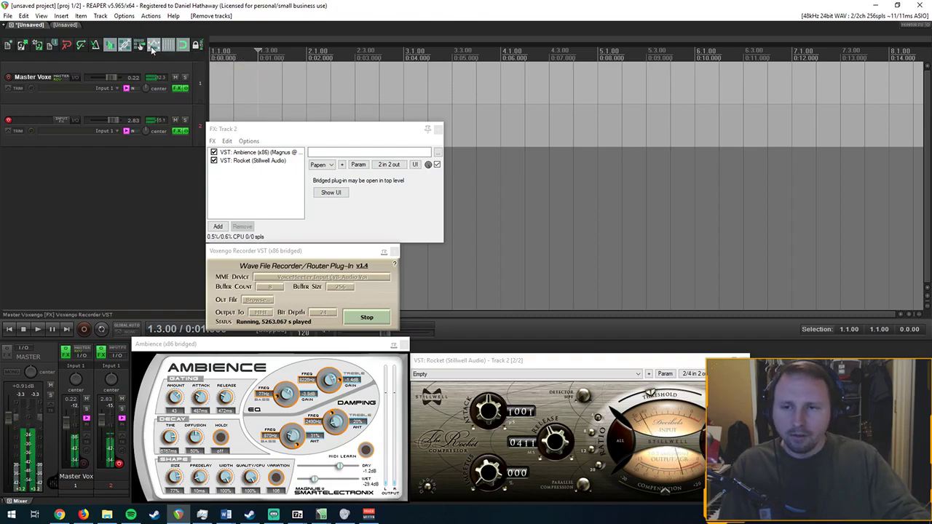
# Step: Select Track 2 and bring its effects chain and running recorder into view
pyautogui.click(266, 132)
pyautogui.click(188, 137)
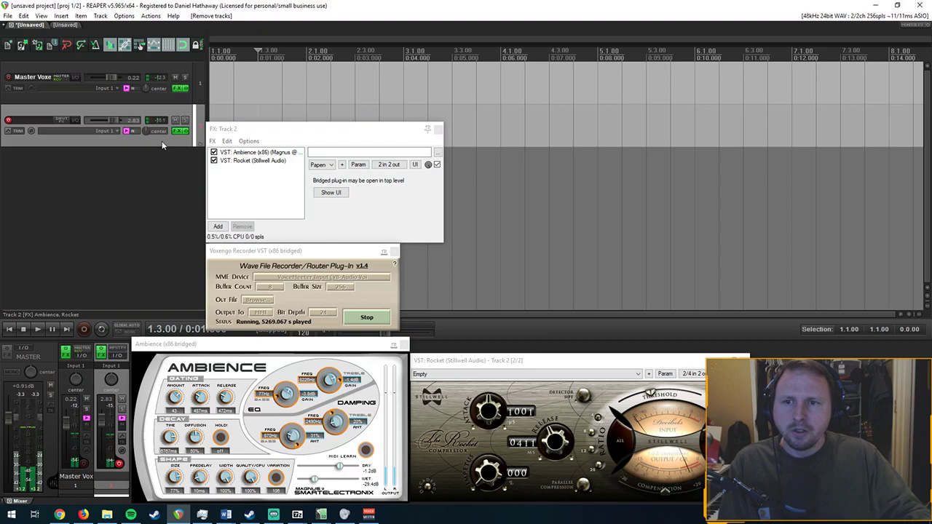
pyautogui.click(146, 169)
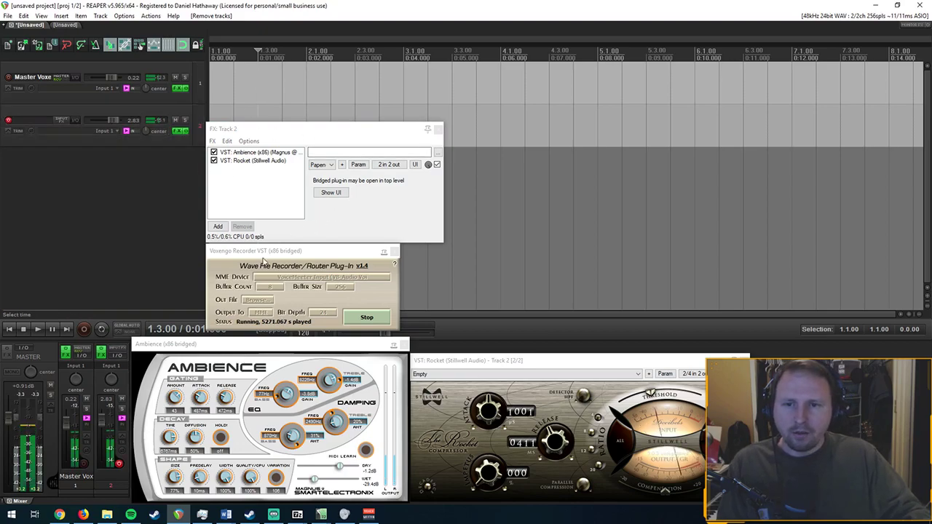
pyautogui.click(264, 261)
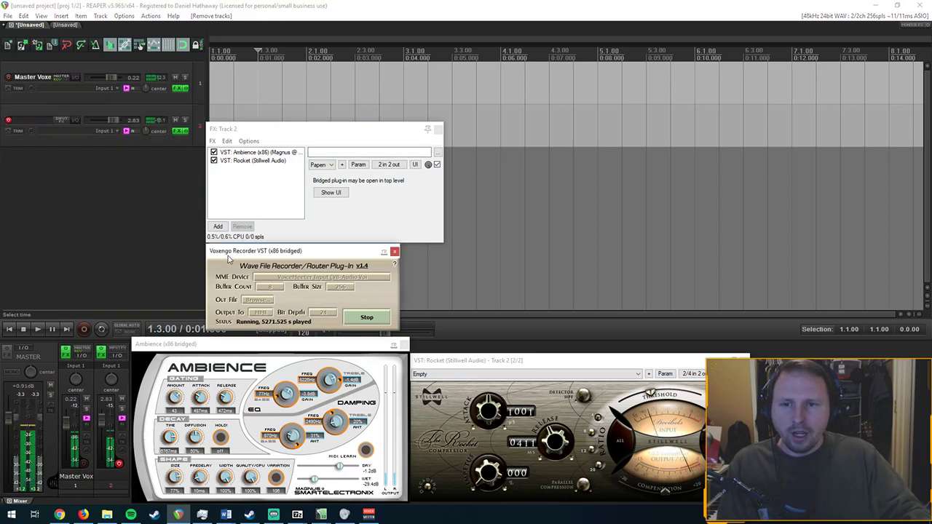
pyautogui.click(94, 156)
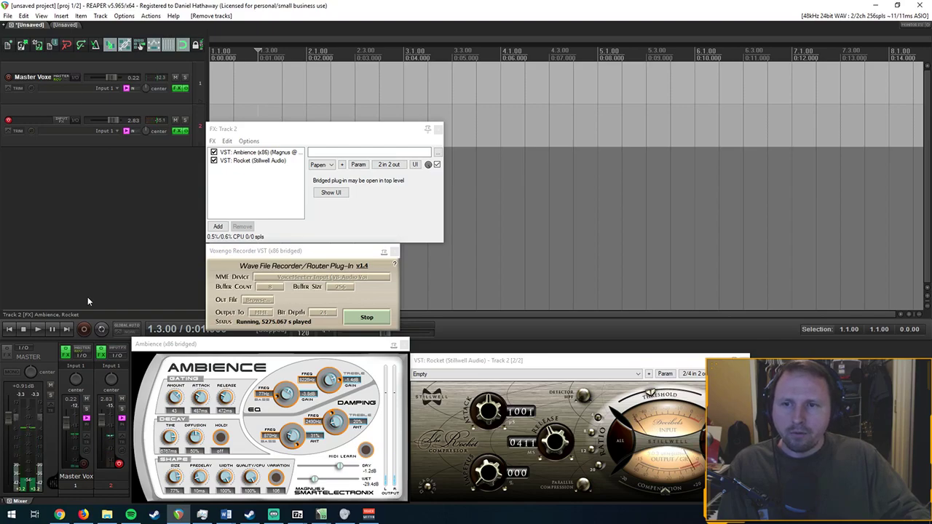
# Step: Insert a new Track 3 and open its Add FX browser
pyautogui.rightClick(73, 175)
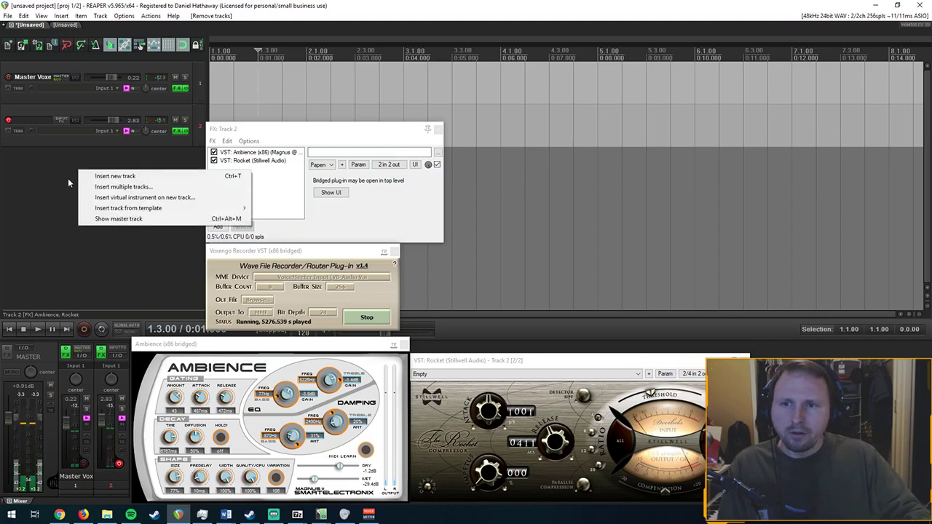
pyautogui.click(117, 178)
pyautogui.click(178, 174)
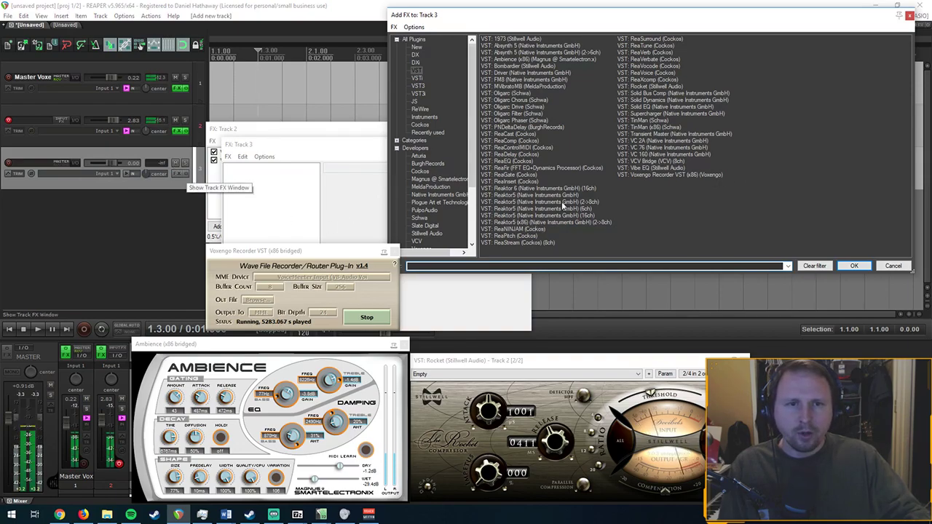
# Step: Add Voxengo Recorder to Track 3 and set its recording device to VoiceMeeter Input
pyautogui.doubleClick(659, 174)
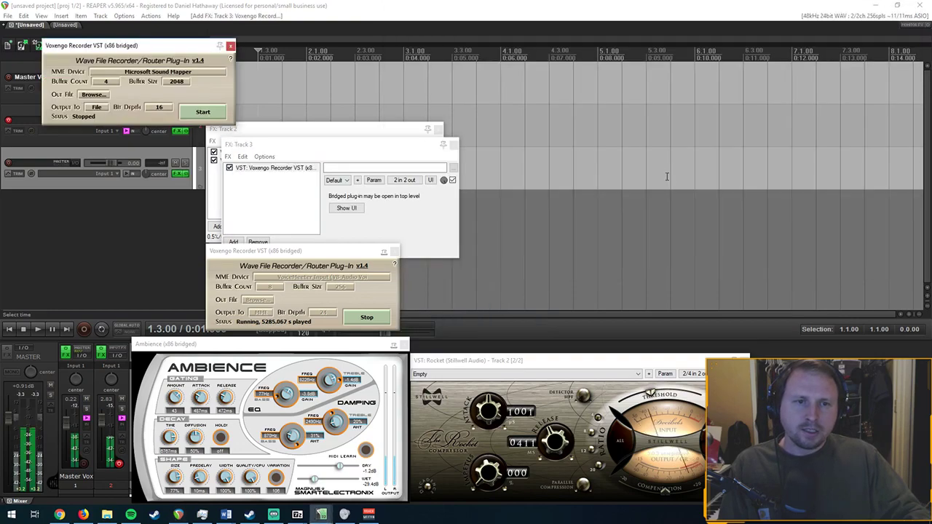
pyautogui.moveTo(137, 51); pyautogui.dragTo(300, 169)
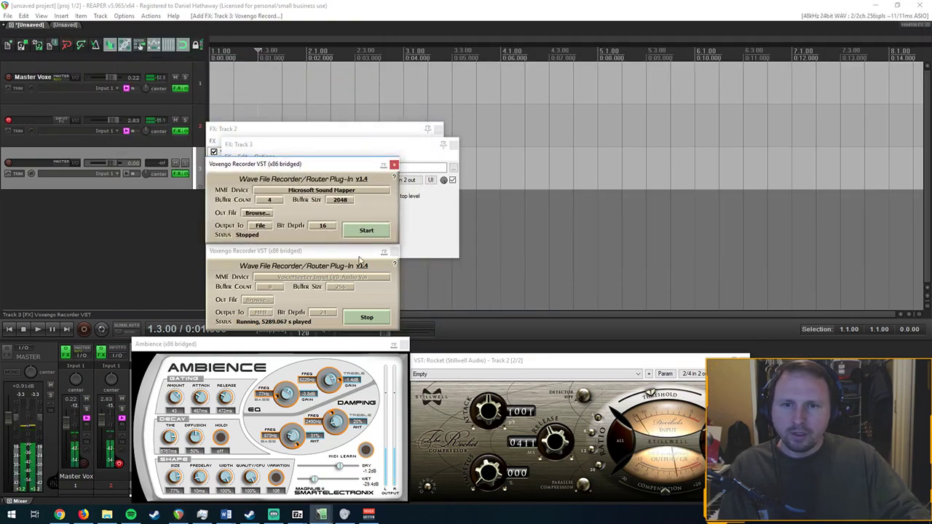
pyautogui.click(265, 255)
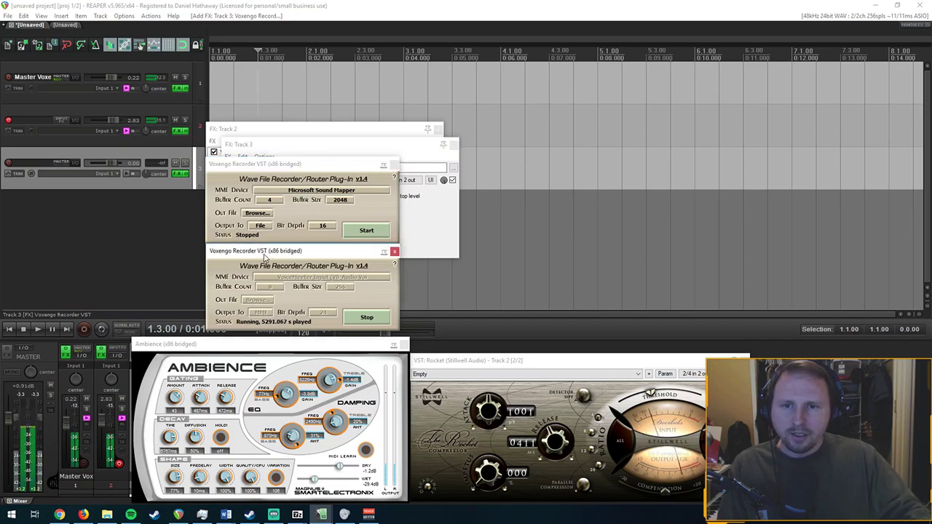
pyautogui.click(293, 166)
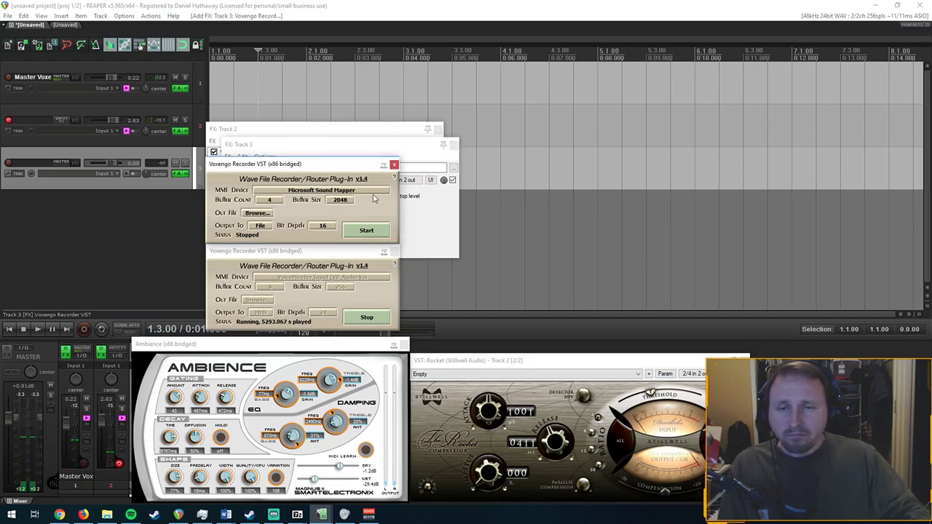
pyautogui.click(340, 190)
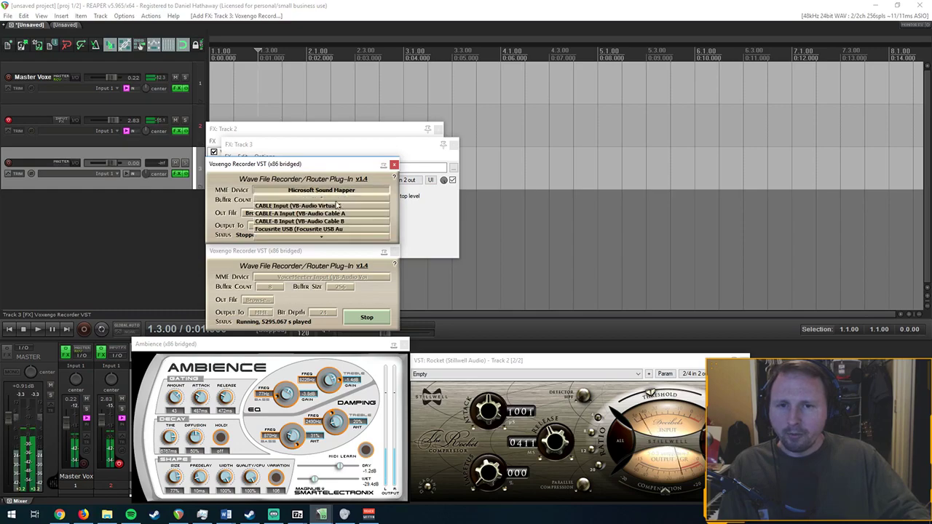
pyautogui.scroll(-3, 325, 243)
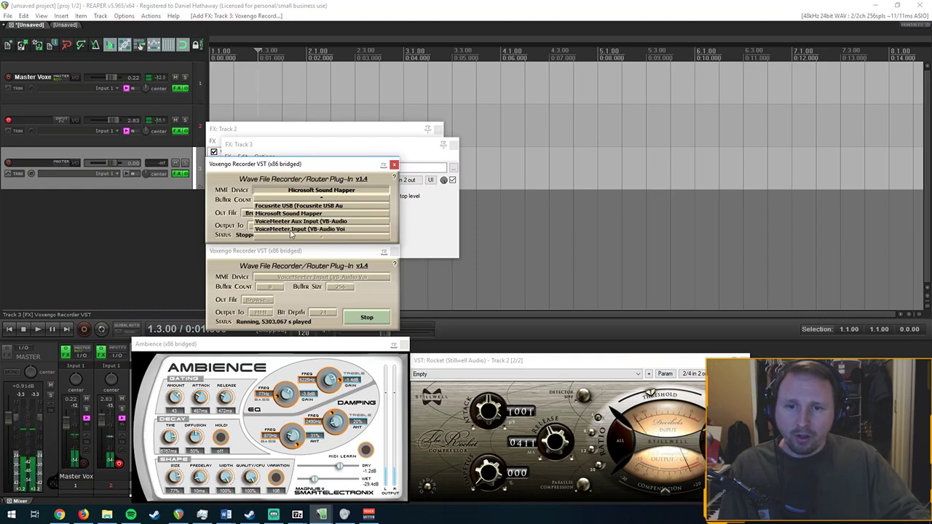
pyautogui.click(289, 230)
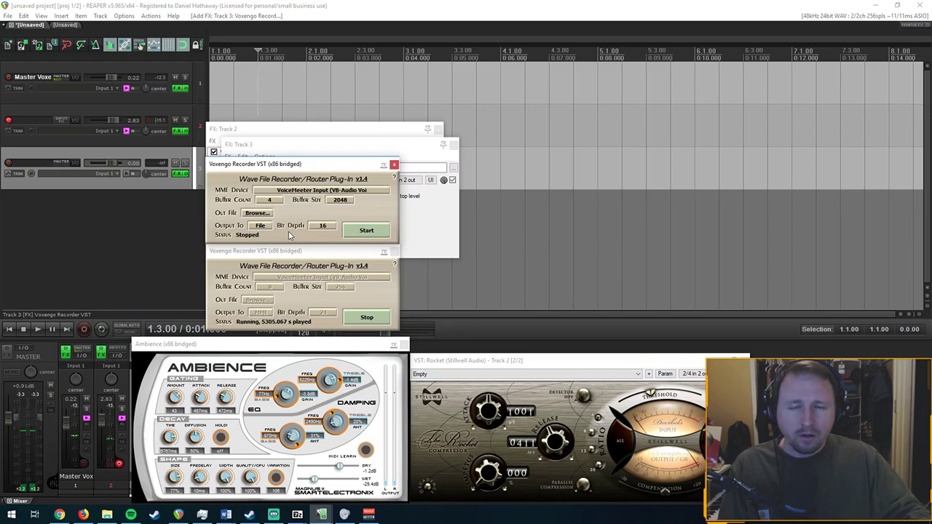
# Step: Set buffer count 8, buffer size 256 and 24-bit depth, then close the recorder window
pyautogui.click(269, 200)
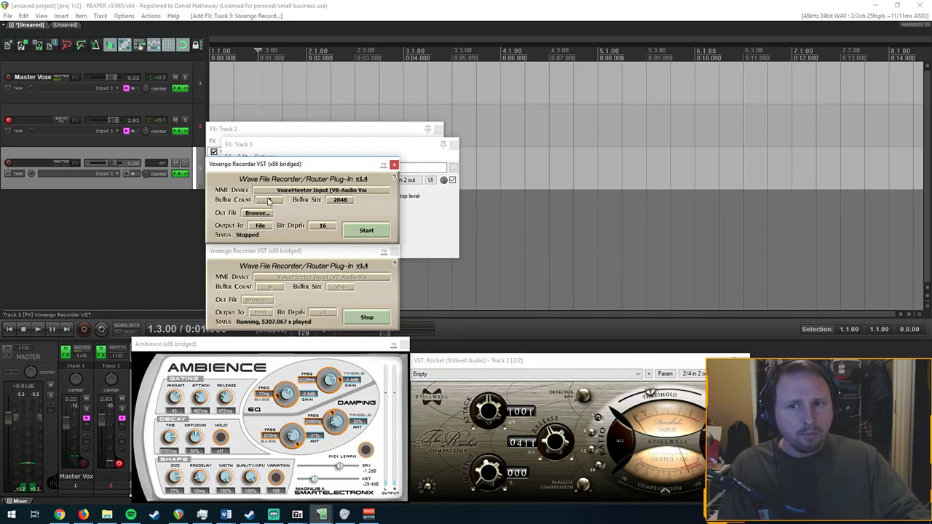
pyautogui.click(274, 224)
pyautogui.click(343, 201)
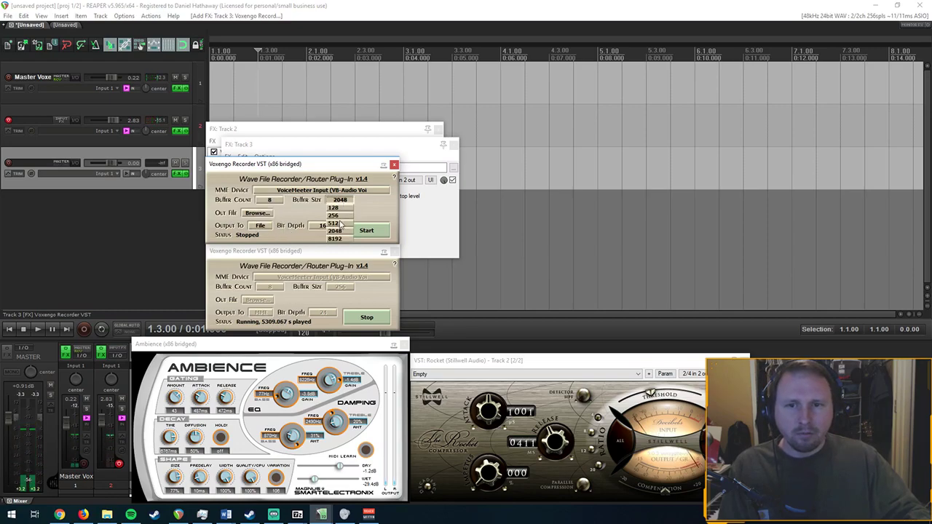
pyautogui.click(335, 215)
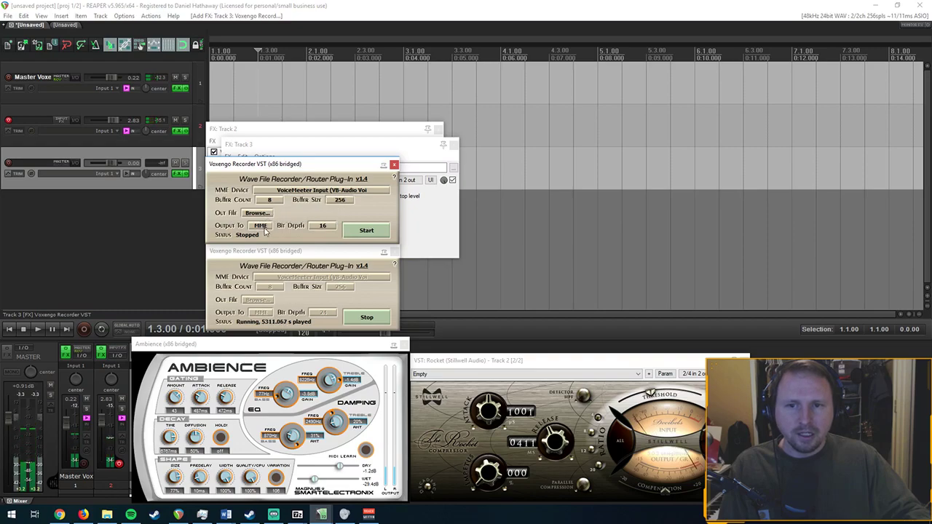
pyautogui.click(323, 226)
pyautogui.click(317, 202)
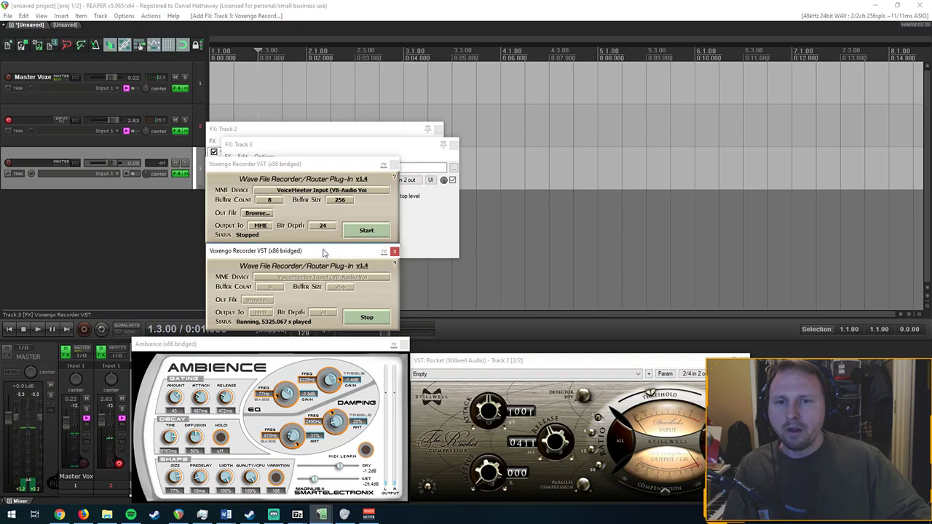
pyautogui.click(297, 250)
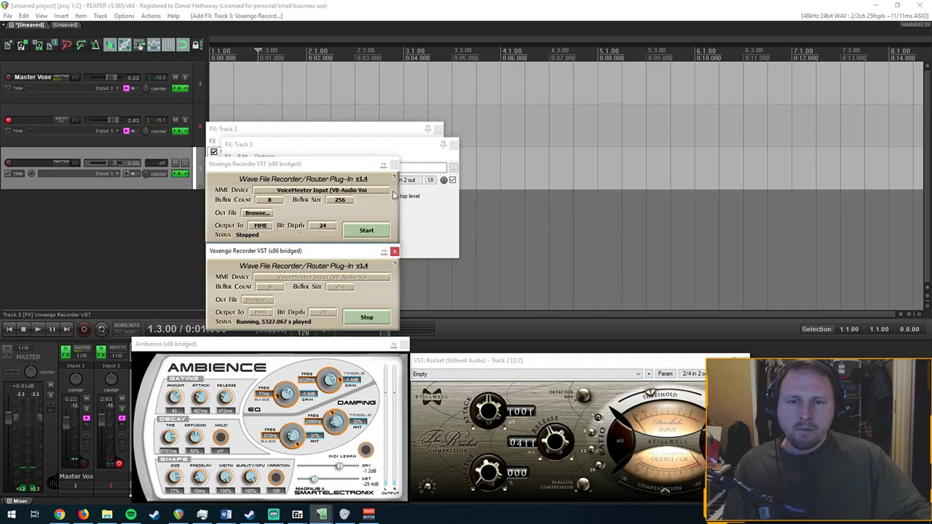
pyautogui.click(393, 165)
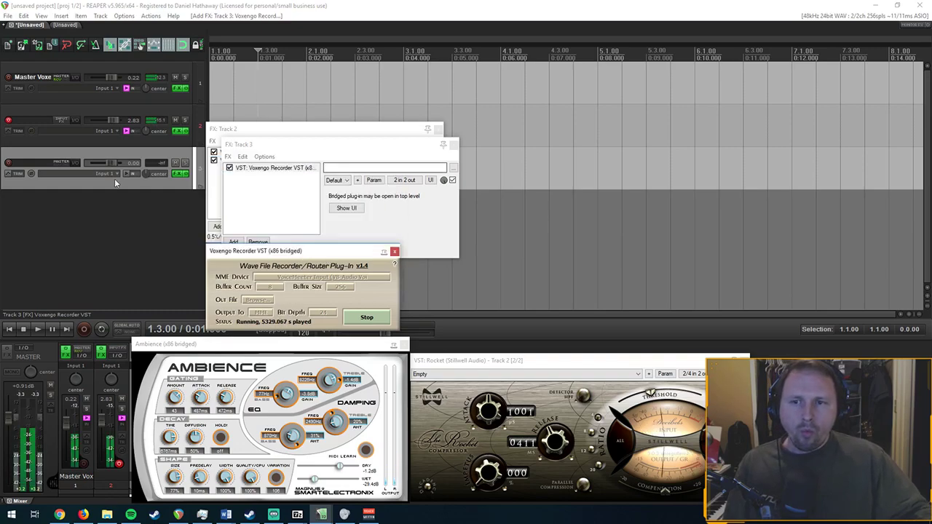
pyautogui.click(36, 161)
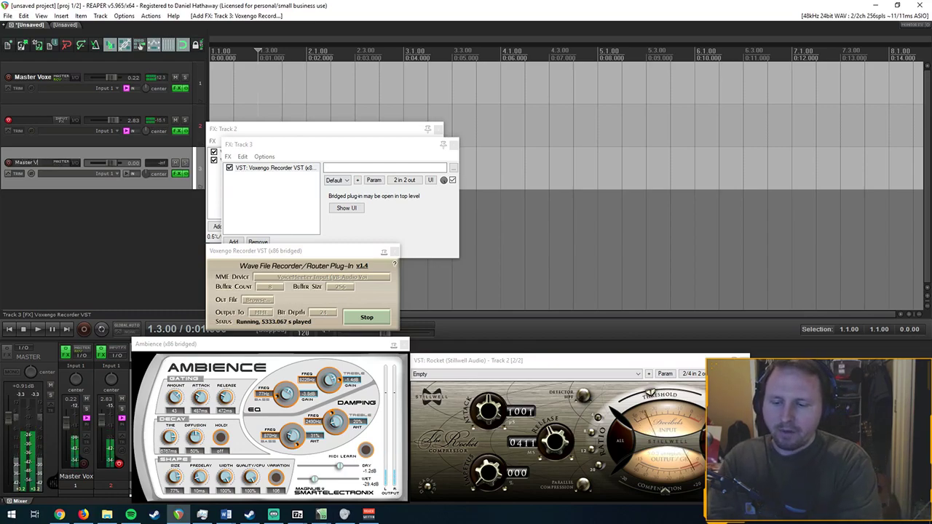
# Step: Name track 3 'Master Voxenge', then delete that track and confirm with Yes
pyautogui.write('Master Voxenge')
pyautogui.press('Return')
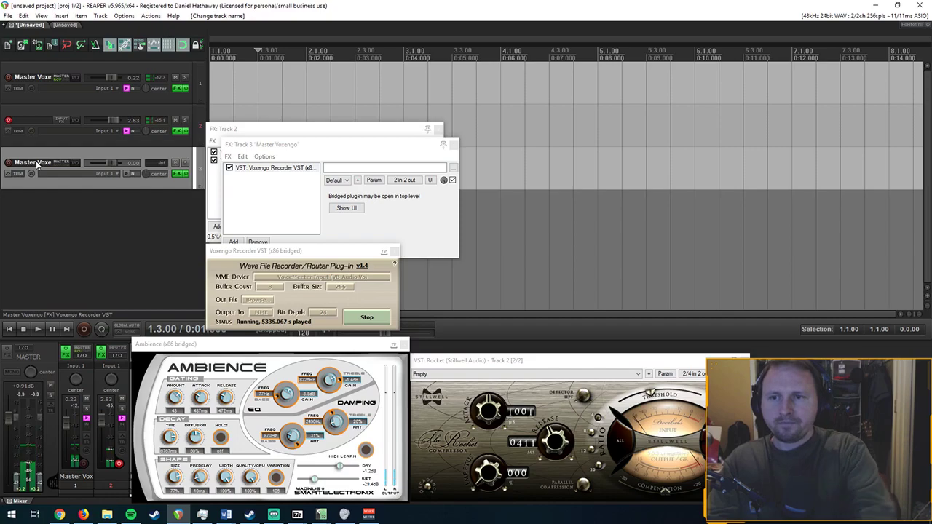
pyautogui.click(24, 97)
pyautogui.click(95, 183)
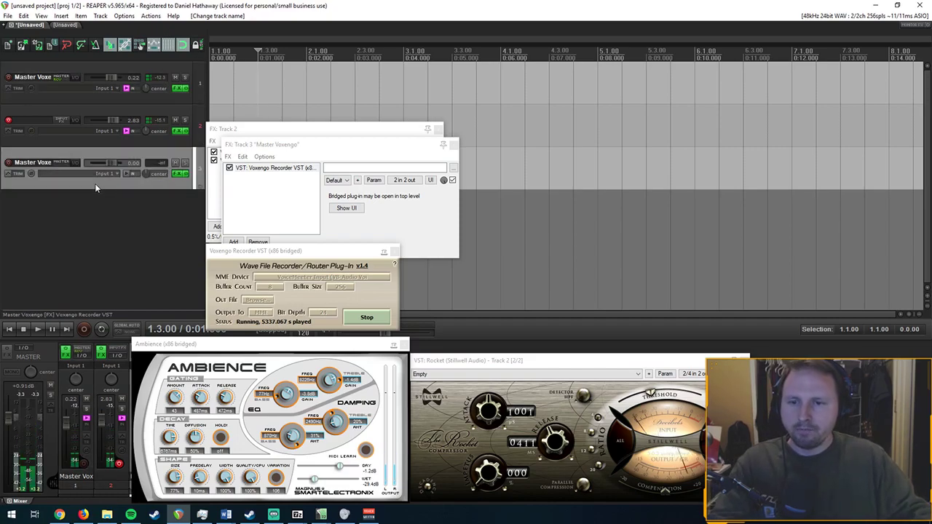
pyautogui.press('Delete')
pyautogui.click(449, 284)
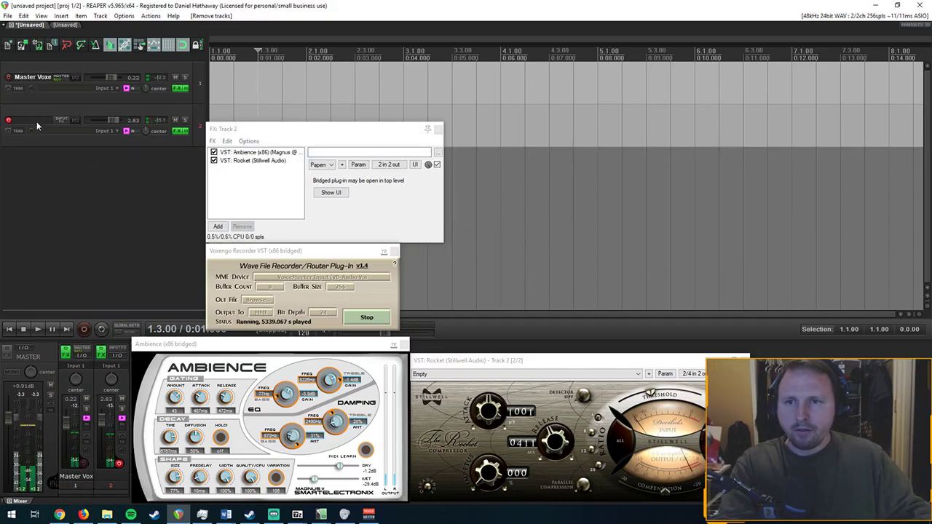
# Step: Insert a new empty Track 3 and open its FX browser
pyautogui.rightClick(73, 155)
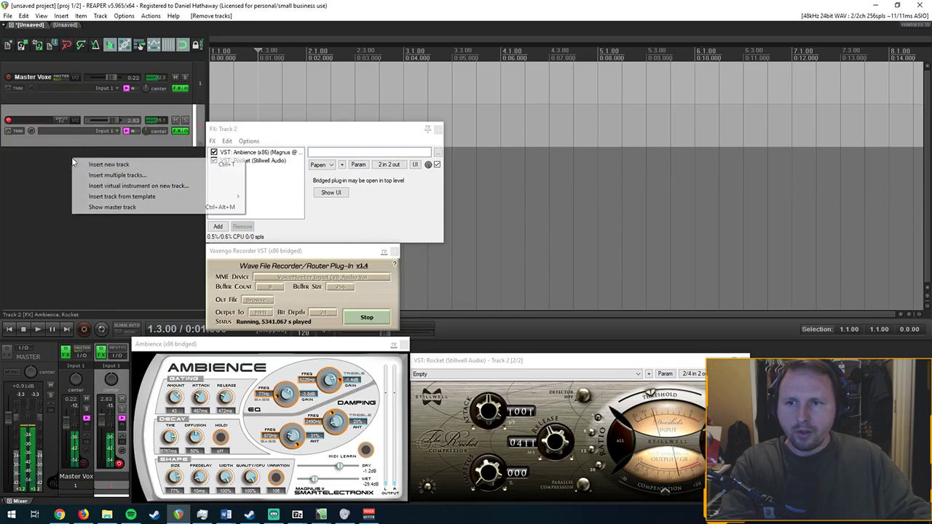
pyautogui.click(102, 163)
pyautogui.click(179, 174)
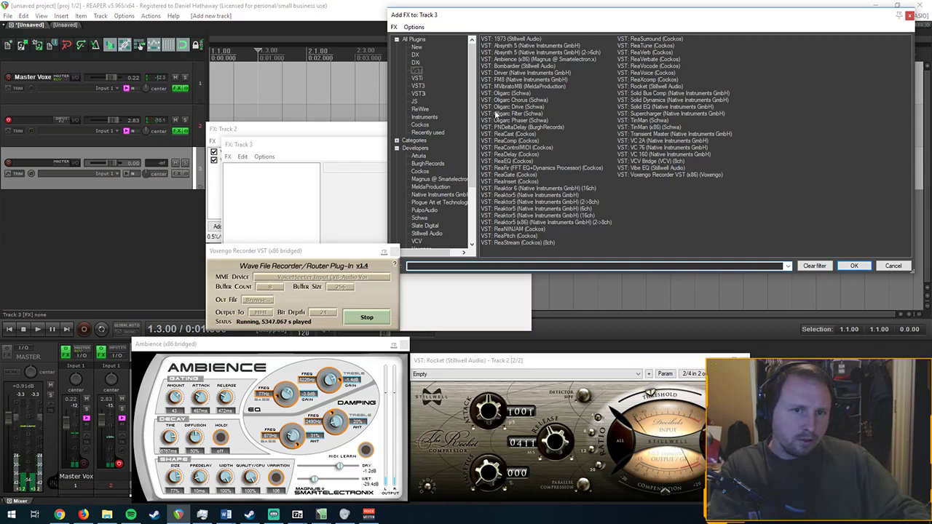
# Step: Lower the Ambience reverb's wet level to about -29 dB and close the plugin browser unused
pyautogui.click(293, 357)
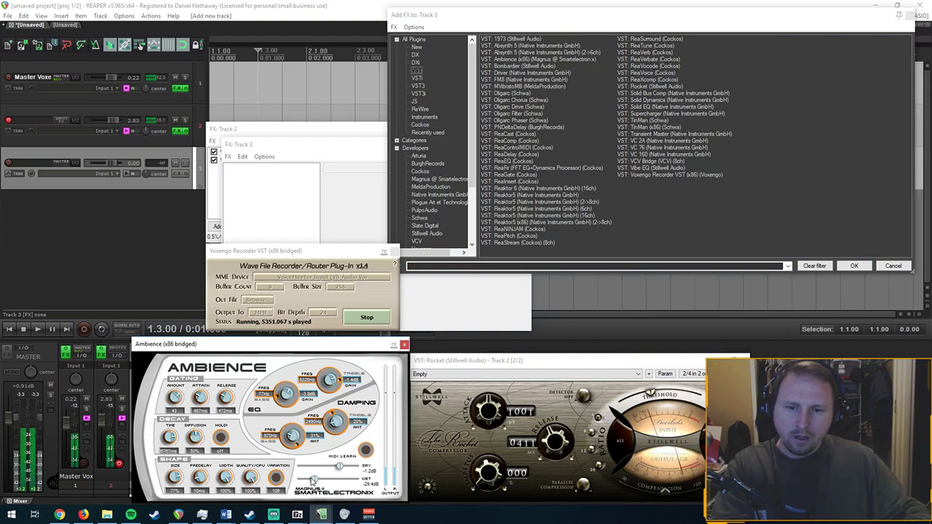
pyautogui.moveTo(353, 484); pyautogui.dragTo(314, 483)
pyautogui.click(555, 366)
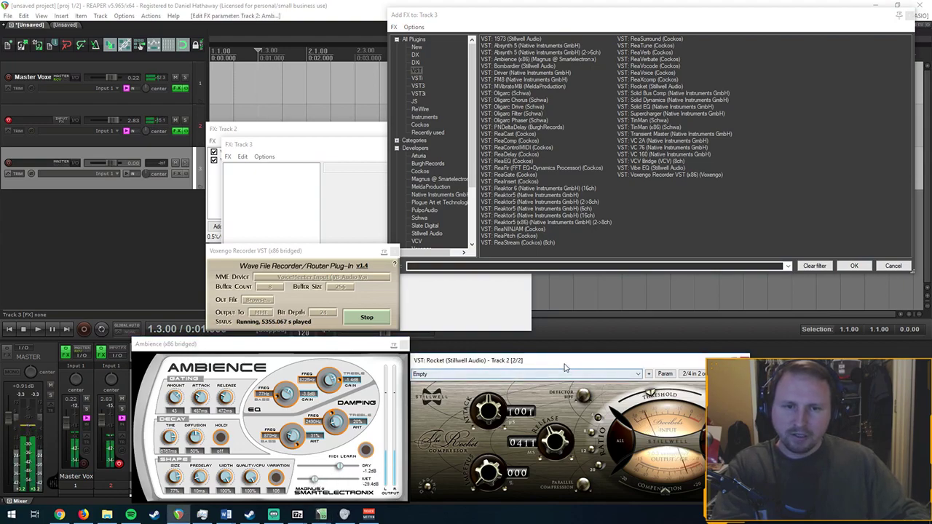
pyautogui.click(918, 15)
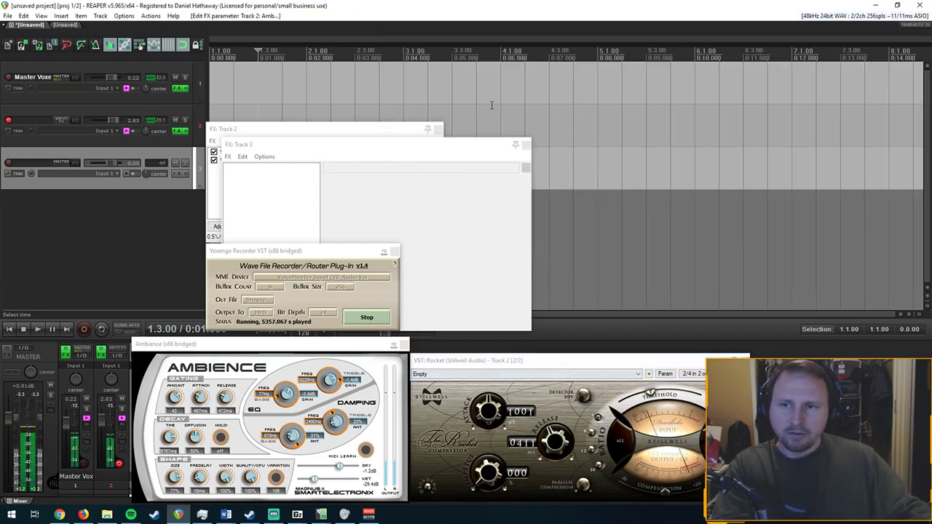
# Step: Delete the empty third track
pyautogui.click(13, 121)
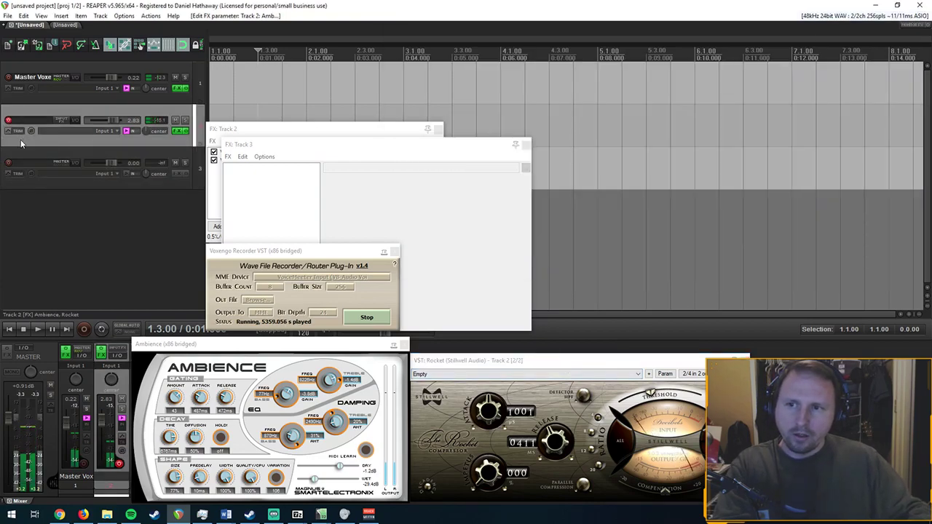
pyautogui.click(24, 162)
pyautogui.press('Delete')
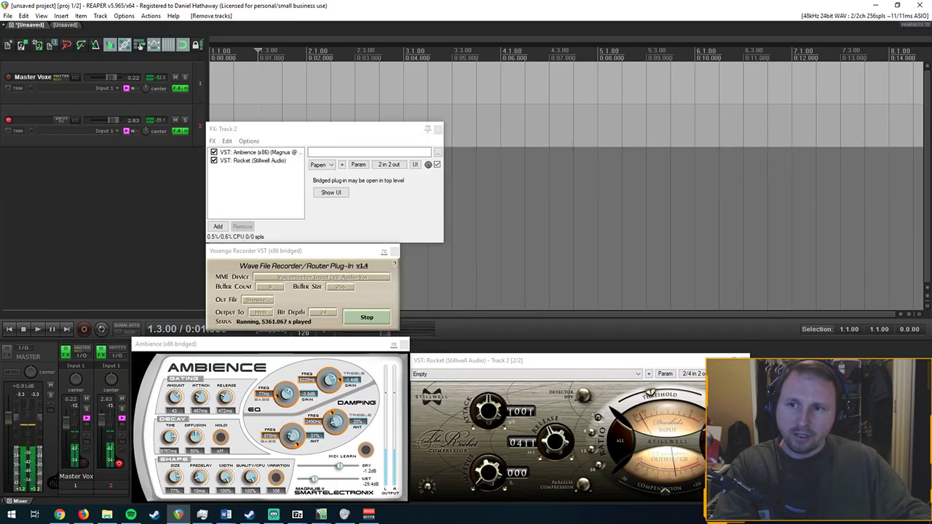
# Step: Toggle track 2's input monitoring and record arm off and back on
pyautogui.click(5, 128)
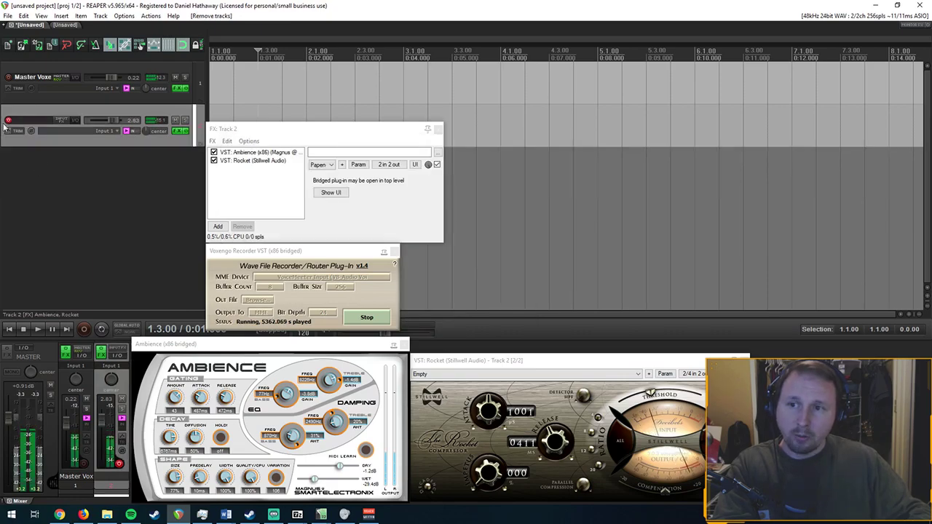
pyautogui.click(127, 132)
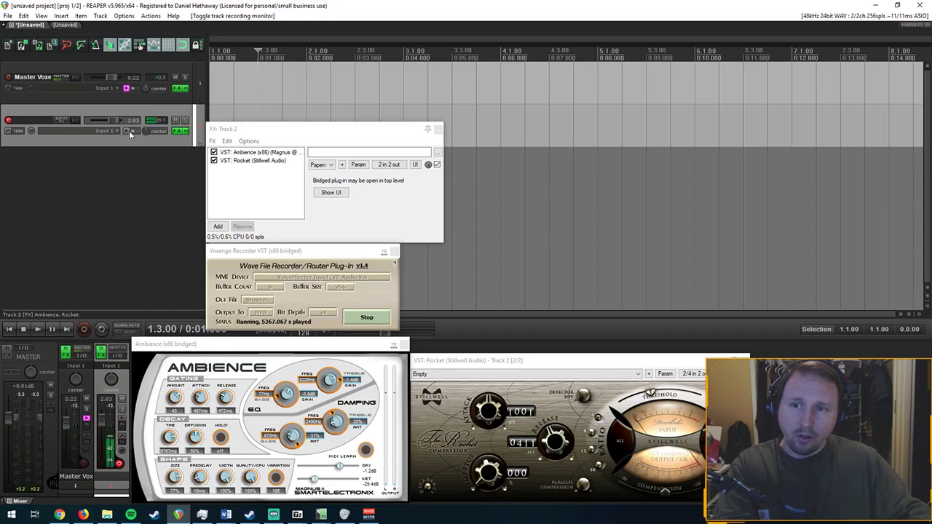
pyautogui.click(128, 131)
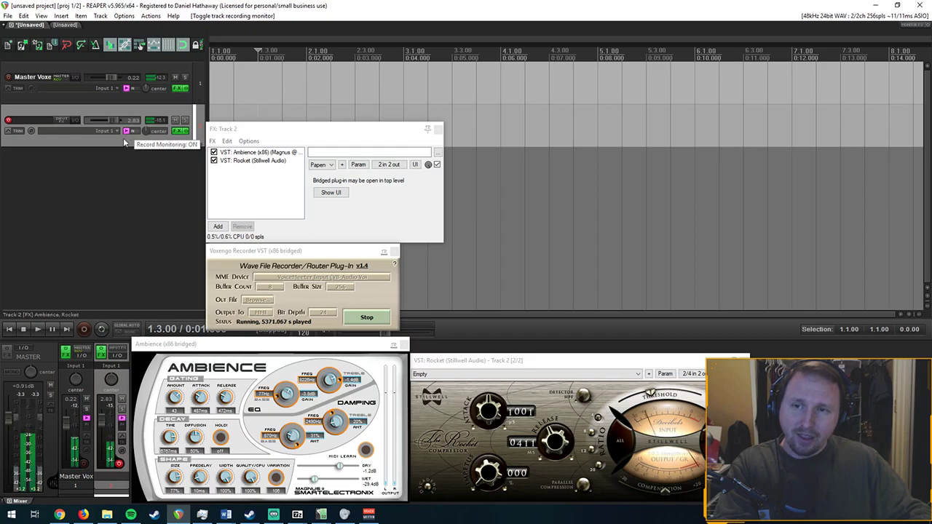
pyautogui.click(8, 121)
pyautogui.click(8, 121)
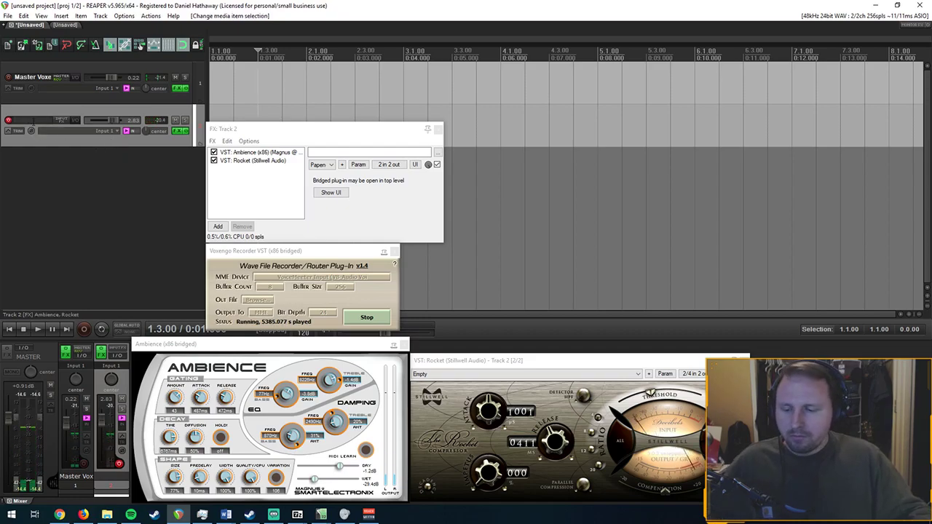
# Step: Rename track 2 to 'Monitor Track' and open its routing to check the Master Voxengo send
pyautogui.doubleClick(35, 128)
pyautogui.write('Monitor')
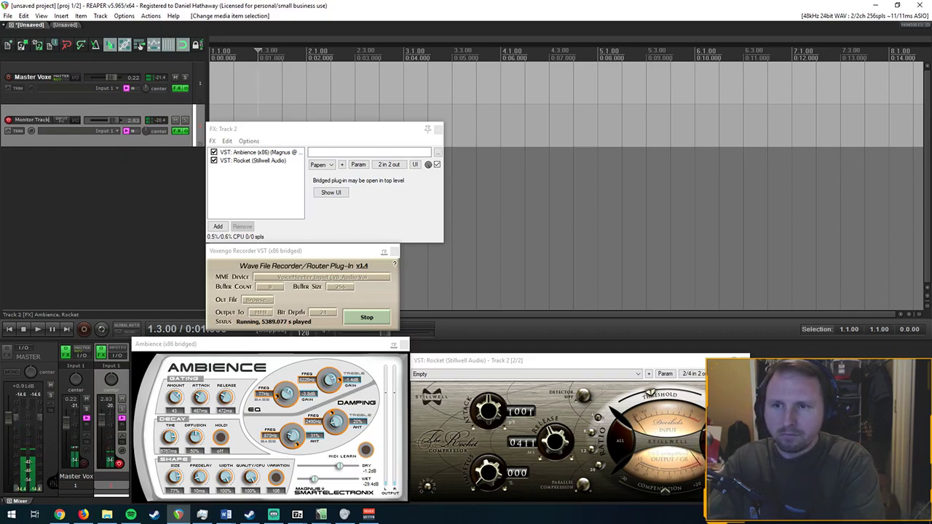
pyautogui.write(' Track')
pyautogui.press('Return')
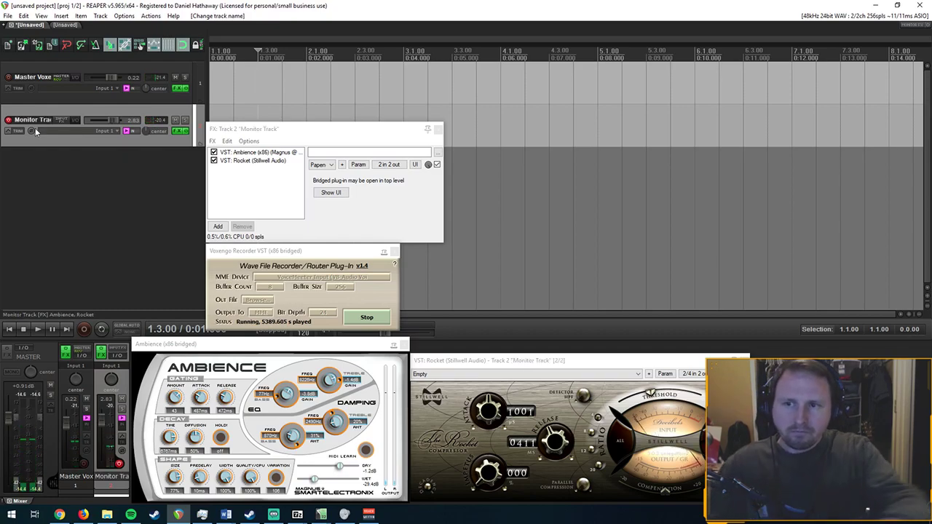
pyautogui.click(76, 124)
pyautogui.moveTo(276, 114); pyautogui.dragTo(433, 85)
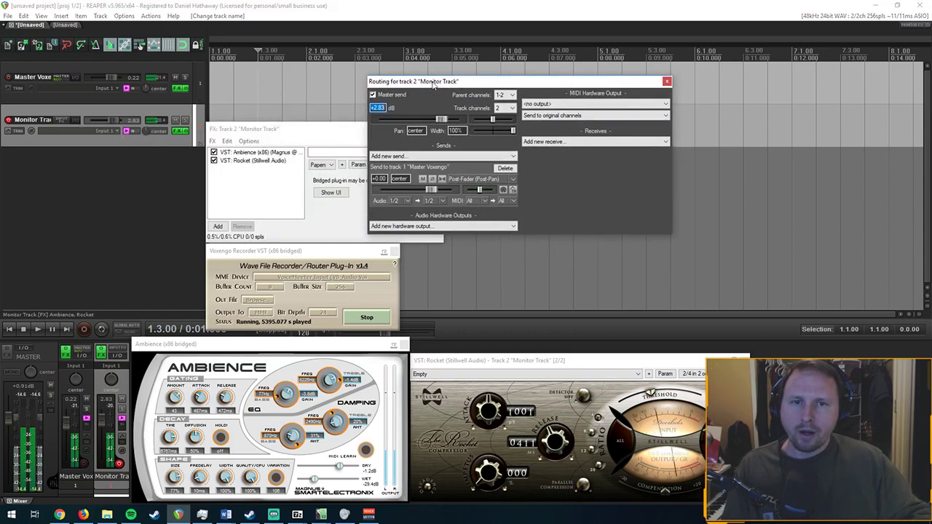
# Step: Insert a new third track and look over its input options
pyautogui.rightClick(111, 196)
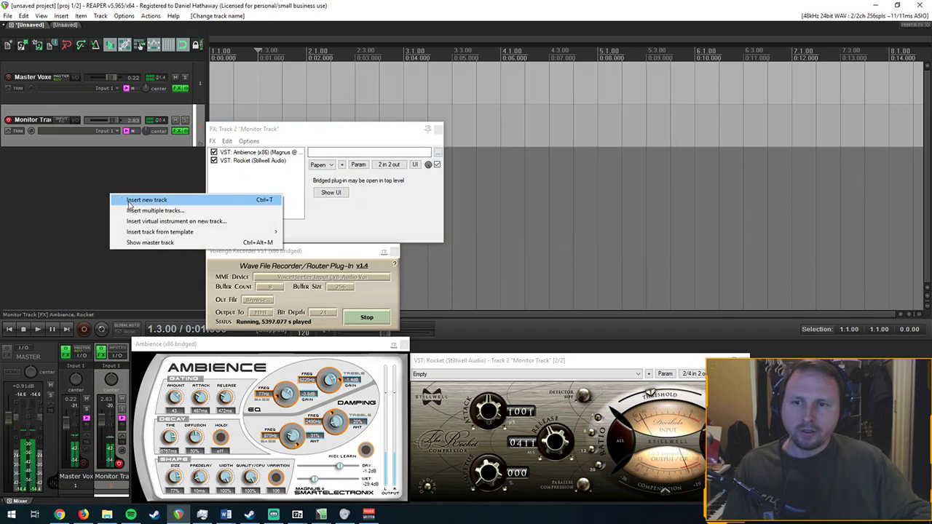
pyautogui.click(146, 199)
pyautogui.click(118, 175)
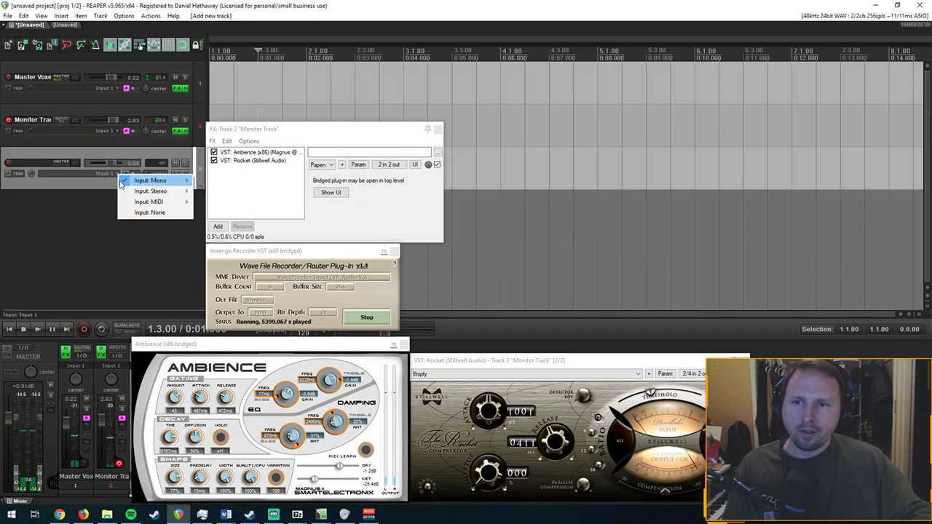
pyautogui.click(71, 183)
# Step: Give the new track a send to 1: Master Voxengo, then delete the track
pyautogui.click(75, 166)
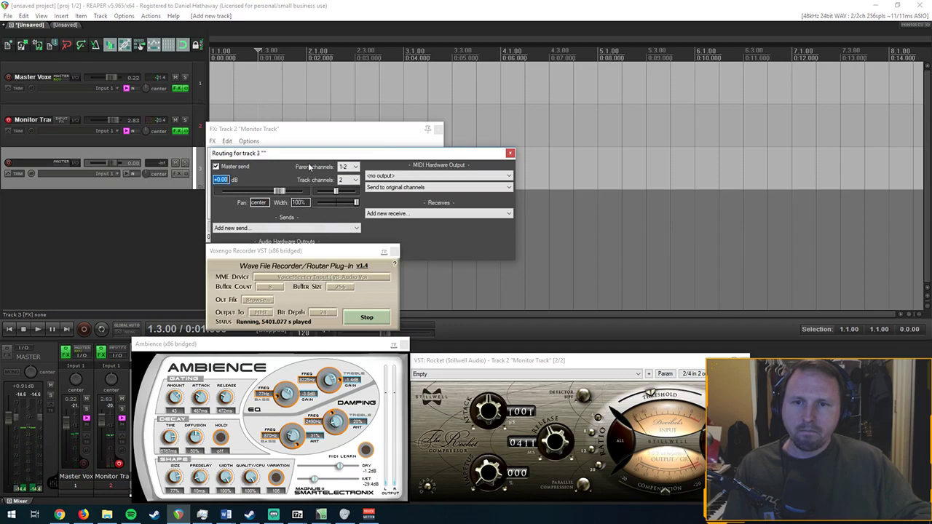
pyautogui.moveTo(308, 154); pyautogui.dragTo(353, 70)
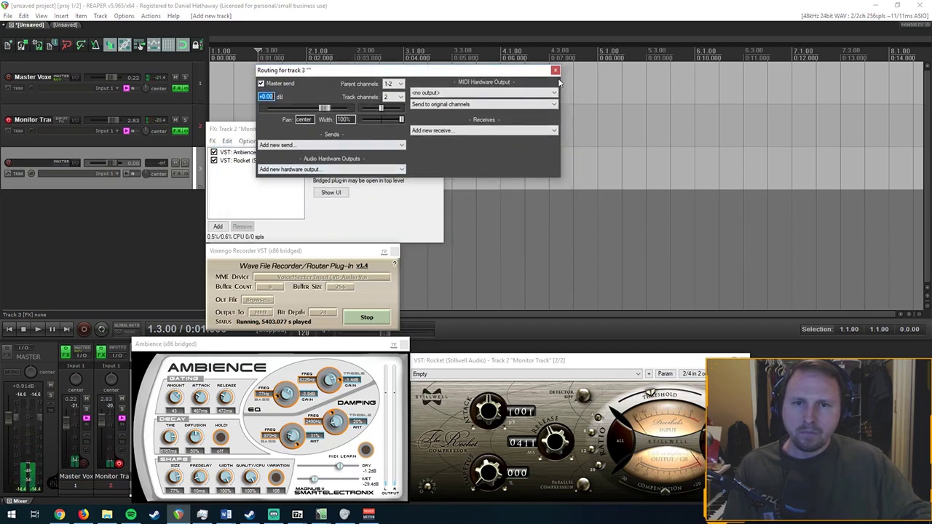
pyautogui.click(298, 146)
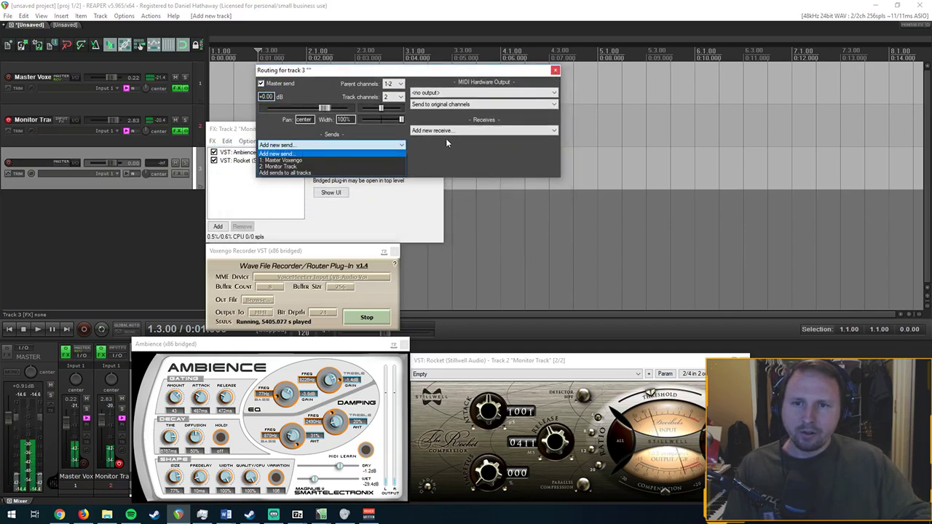
pyautogui.click(322, 159)
pyautogui.click(555, 70)
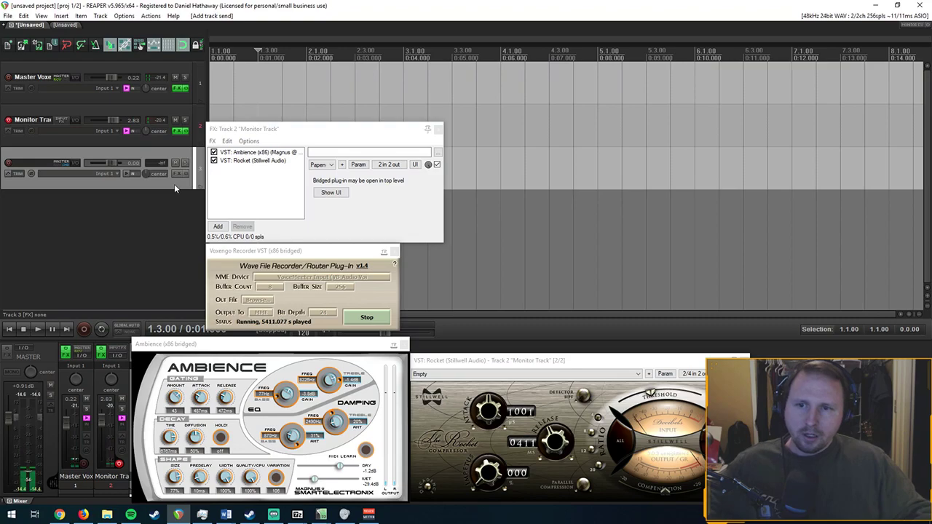
pyautogui.press('Delete')
# Step: Confirm deleting the third track with Yes
pyautogui.click(441, 284)
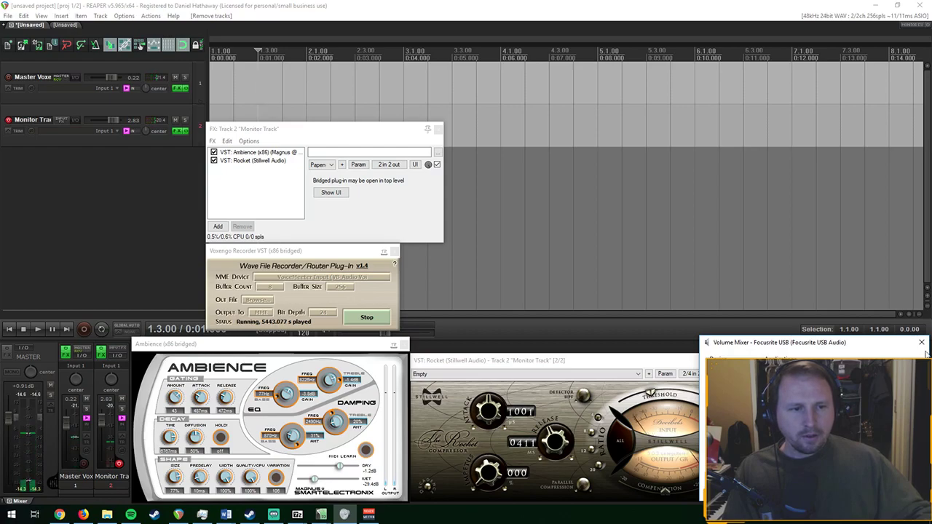
# Step: Put REAPER in front of the Volume Mixer and bring the Voxengo Recorder window forward
pyautogui.click(560, 384)
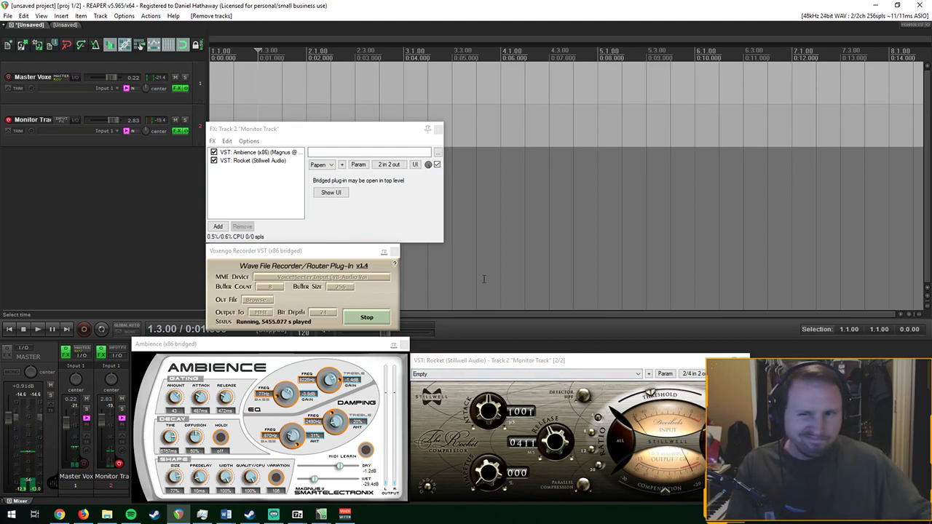
pyautogui.click(348, 254)
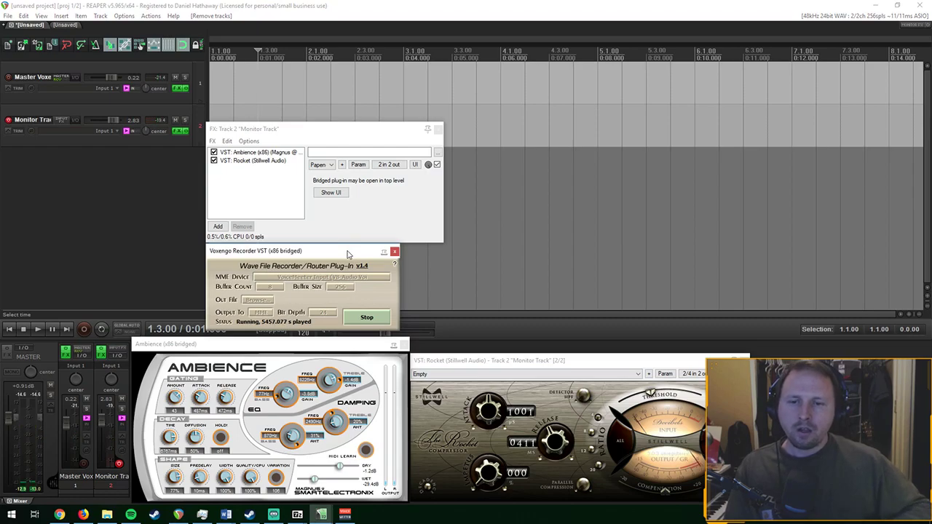